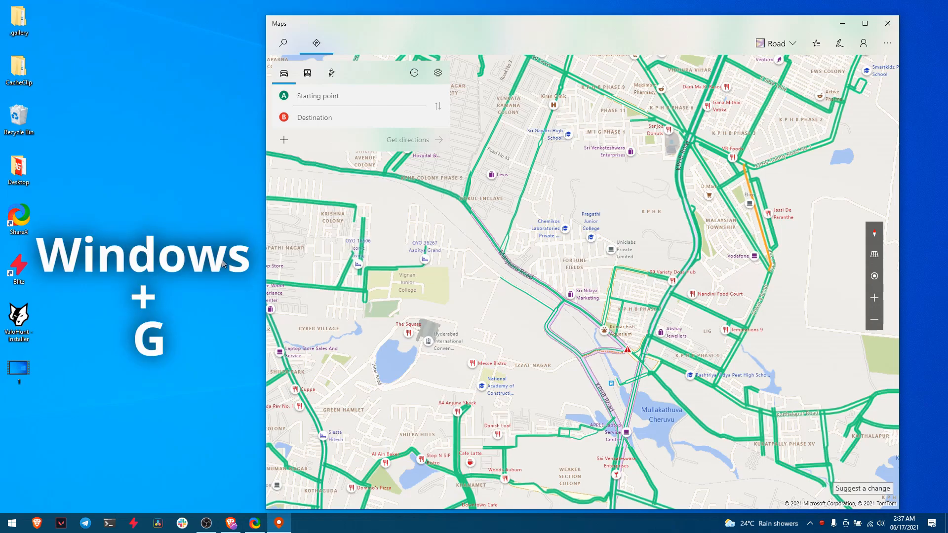
Step: Open the Xbox Game Bar, start recording the Maps window and dismiss the overlay
{"action": "key", "text": "super+g"}
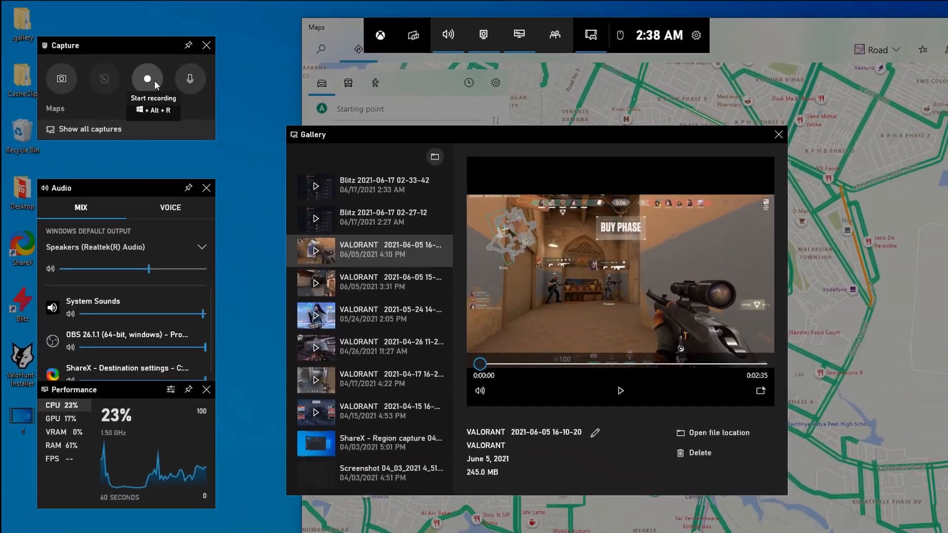
{"action": "left_click", "coordinate": [236, 126]}
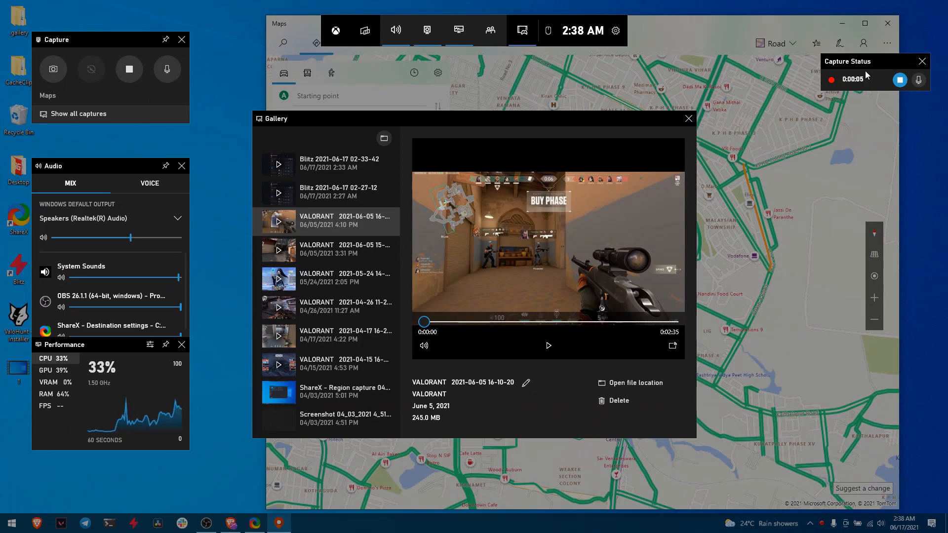
{"action": "key", "text": "Escape"}
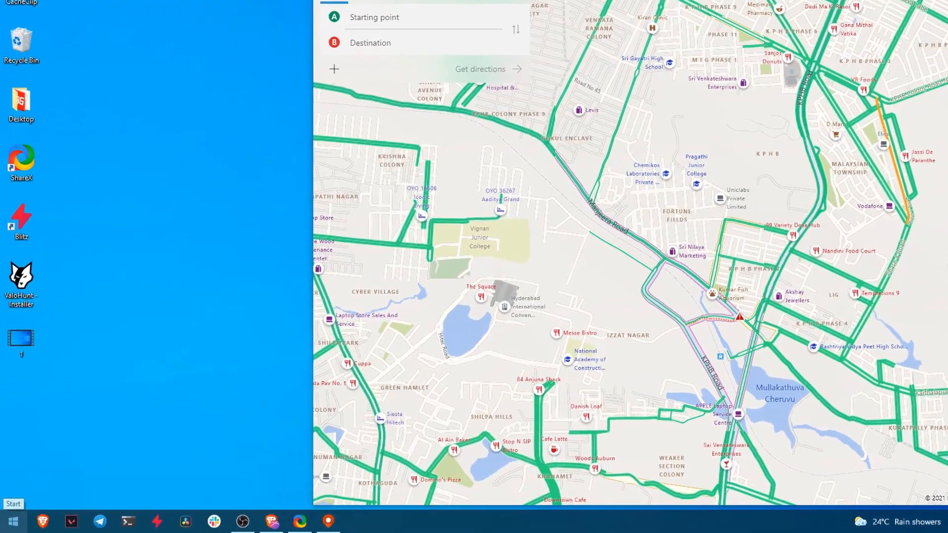
Step: Search Windows for "captures" and open the Captures folder in Videos
{"action": "left_click", "coordinate": [14, 521]}
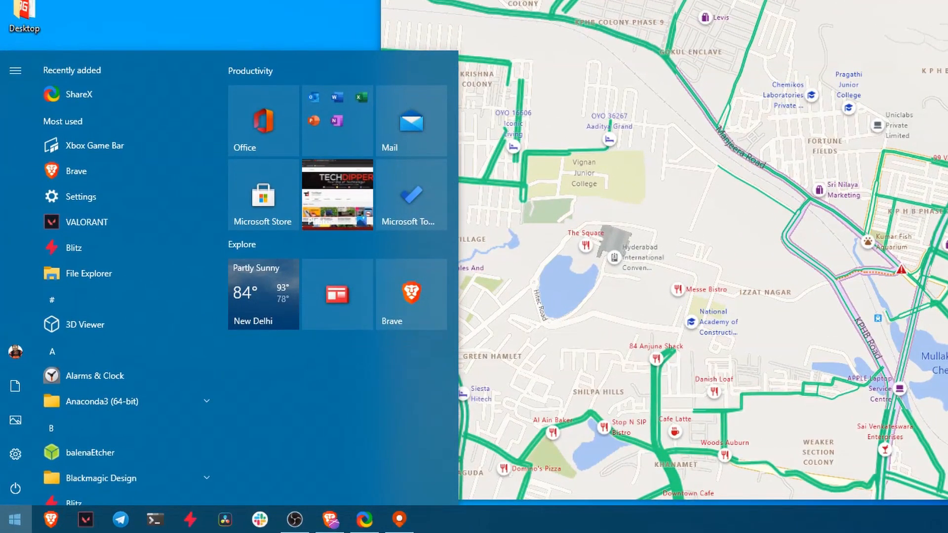
{"action": "type", "text": "capt"}
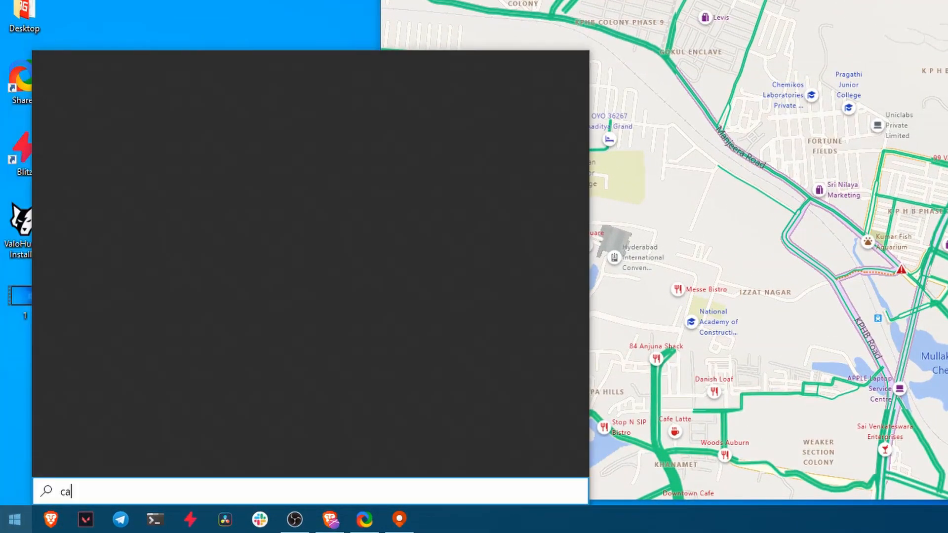
{"action": "type", "text": "ures"}
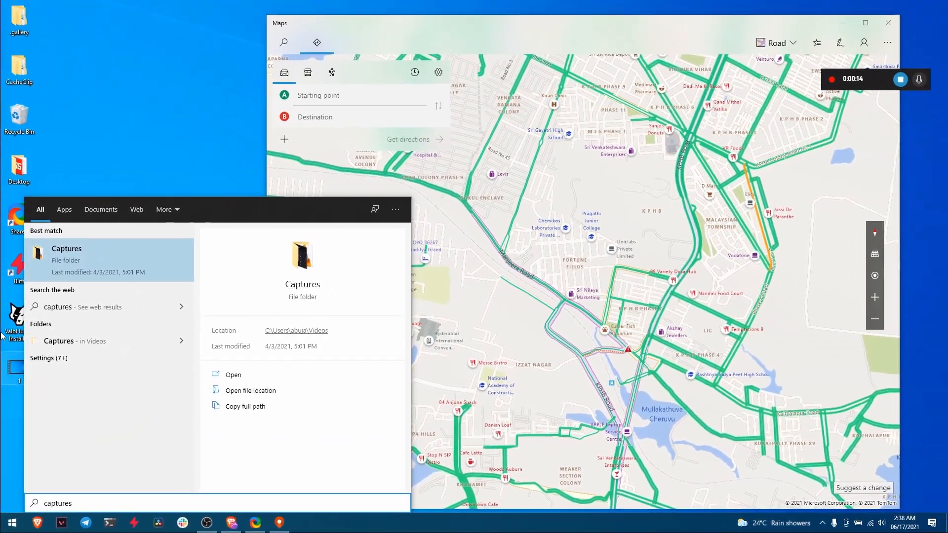
{"action": "left_click", "coordinate": [79, 177]}
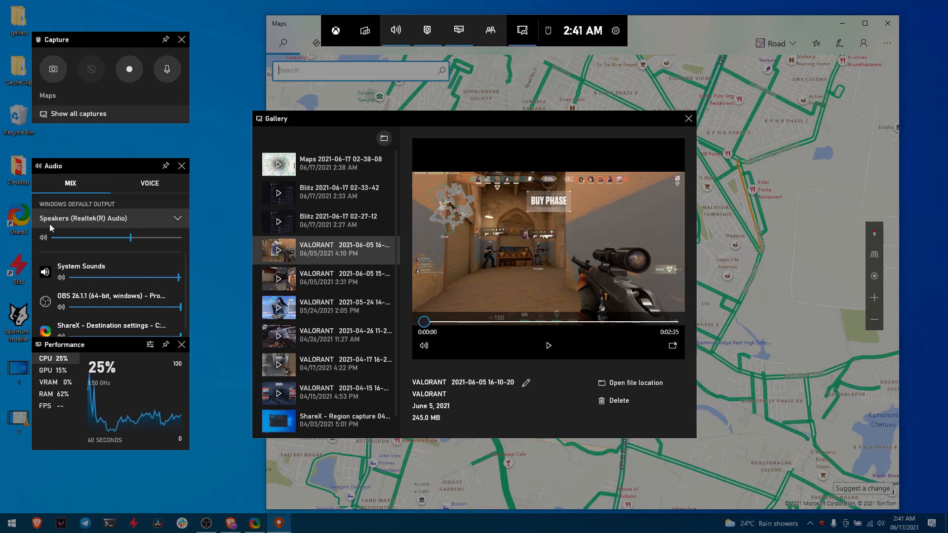
Step: Close the Game Bar overlay and open the Gaming section of Windows Settings to review the Xbox Game Bar shortcuts
{"action": "key", "text": "super+g"}
{"action": "key", "text": "super"}
{"action": "type", "text": "settings"}
{"action": "key", "text": "Return"}
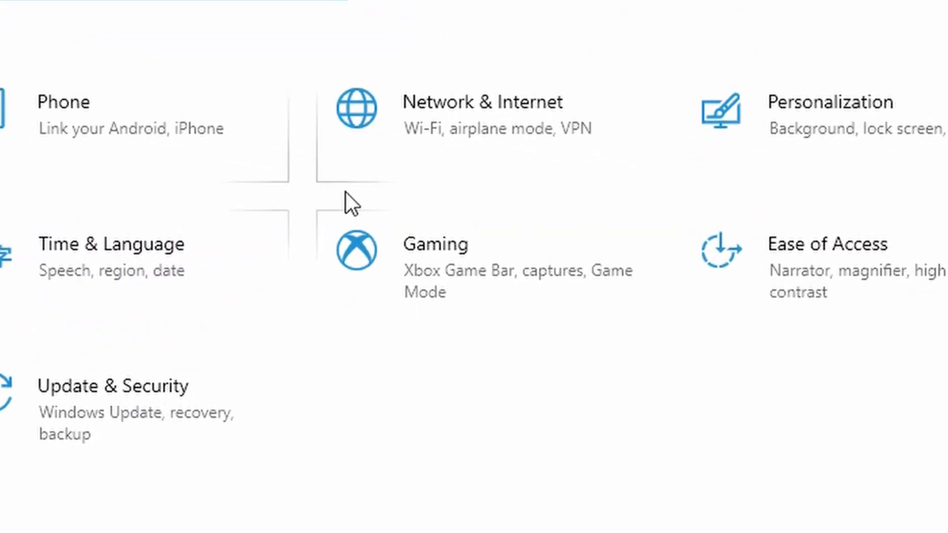
{"action": "left_click", "coordinate": [434, 262]}
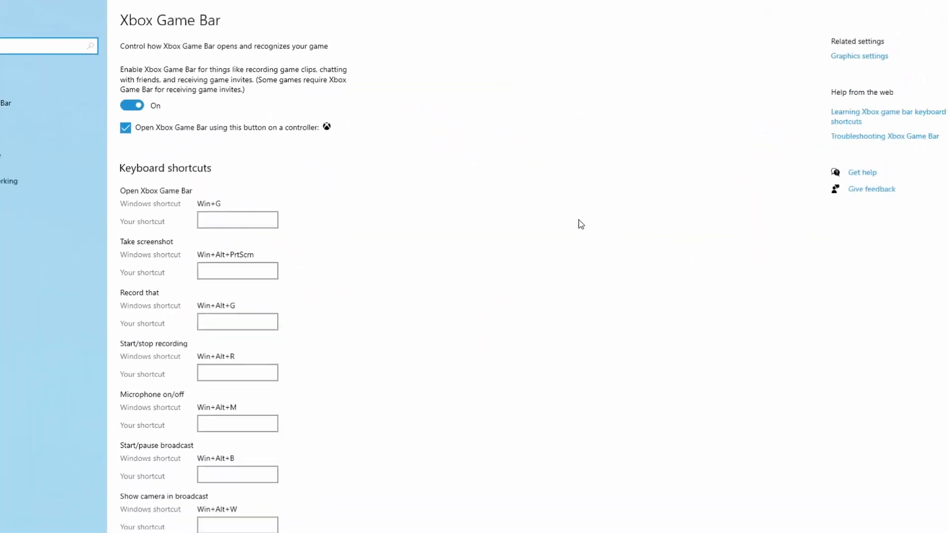
{"action": "scroll", "coordinate": [524, 233], "scroll_direction": "down", "scroll_amount": 1}
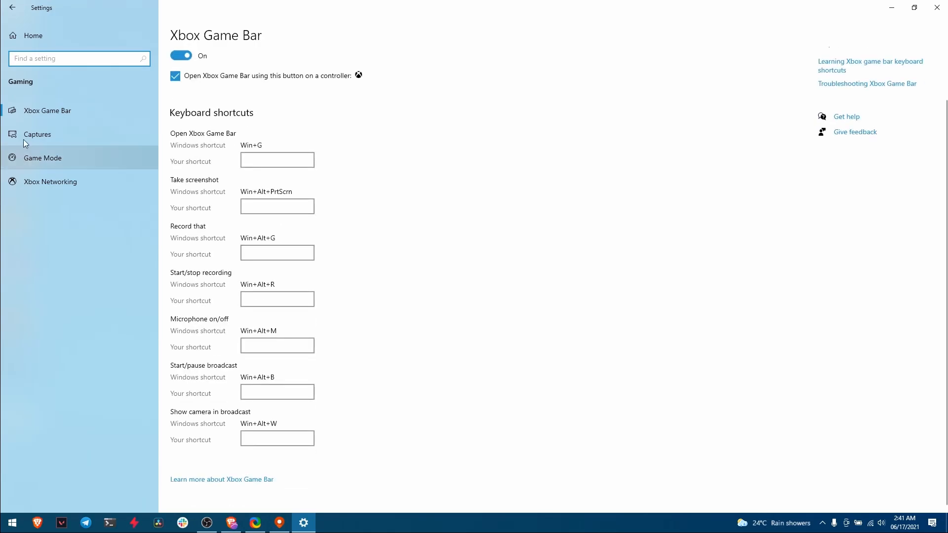
Step: Set the recorded video frame rate to 60 fps in the Captures settings and close Settings
{"action": "left_click", "coordinate": [51, 134]}
{"action": "scroll", "coordinate": [587, 309], "scroll_direction": "down", "scroll_amount": 2}
{"action": "scroll", "coordinate": [594, 311], "scroll_direction": "down", "scroll_amount": 1}
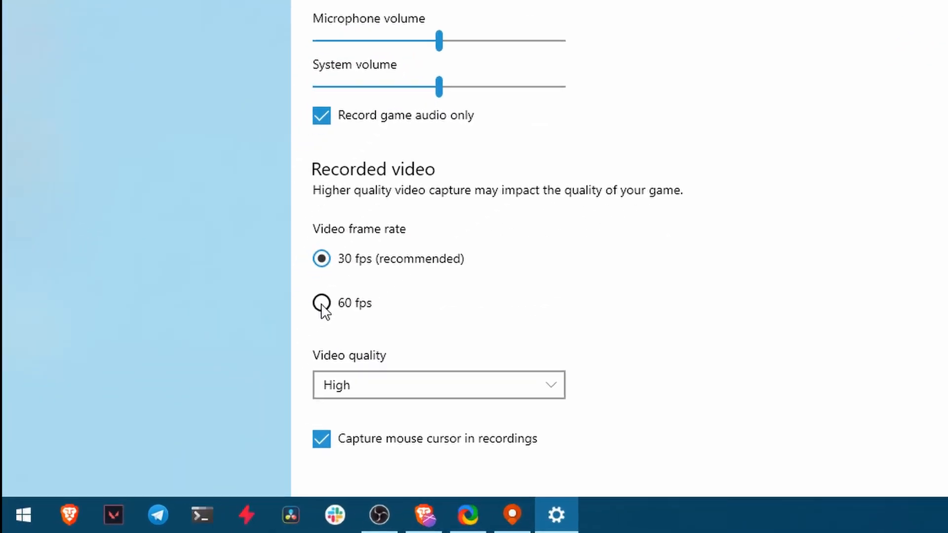
{"action": "left_click", "coordinate": [321, 304]}
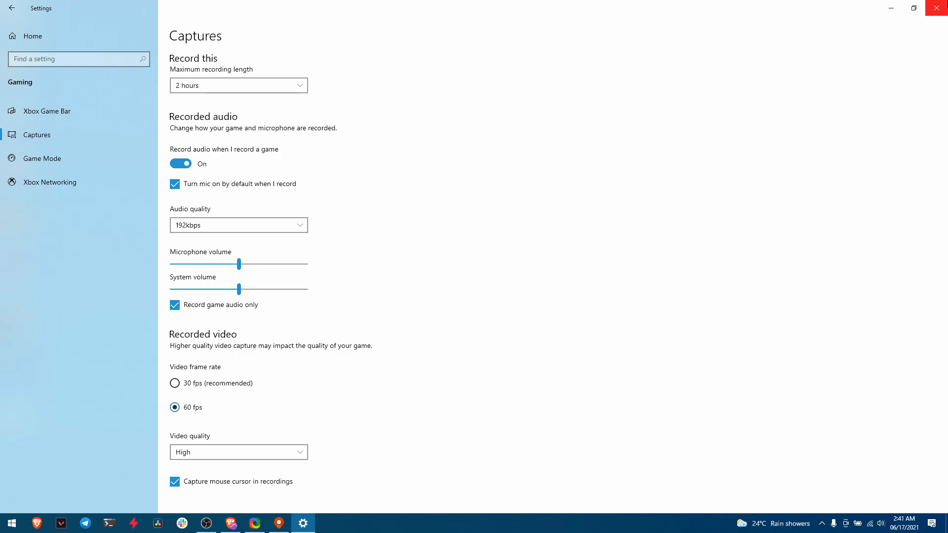
{"action": "left_click", "coordinate": [936, 8]}
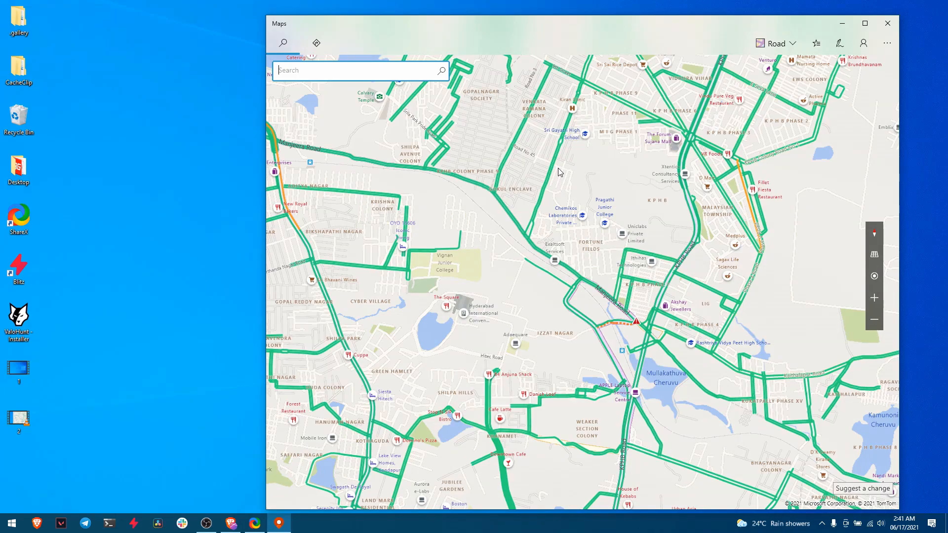
Step: Search Windows for "obs st", and bring up the OBS Studio home page at obsproject.com in Chrome
{"action": "key", "text": "super"}
{"action": "type", "text": "obs st"}
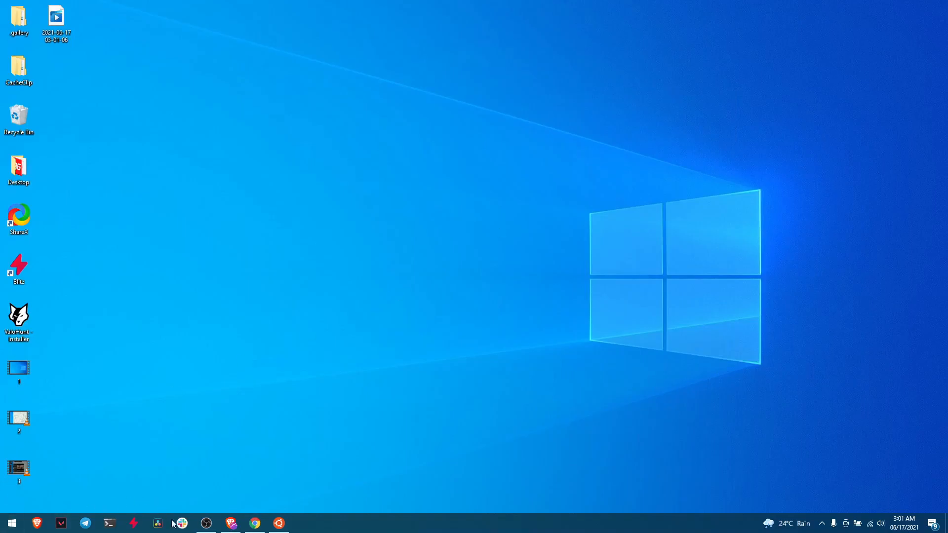
{"action": "left_click", "coordinate": [255, 523]}
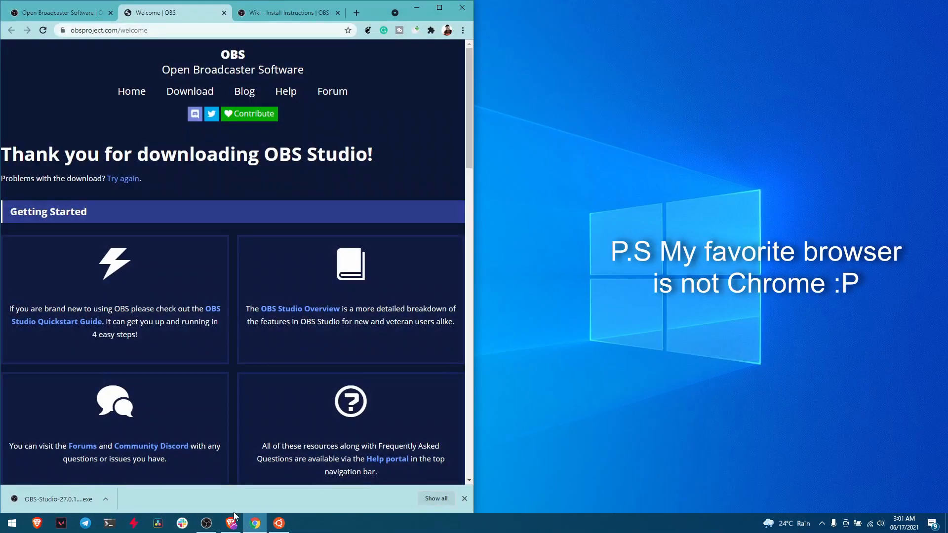
{"action": "left_click", "coordinate": [62, 13]}
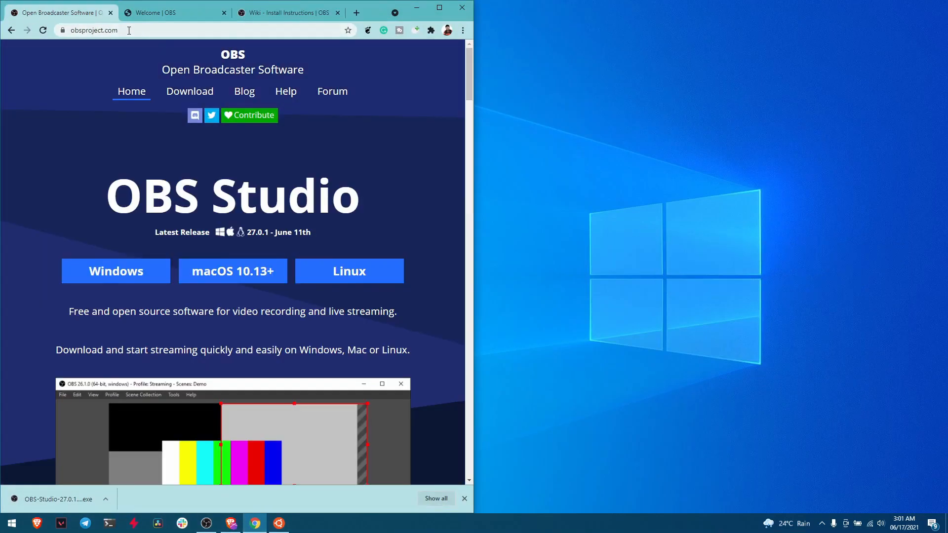
{"action": "double_click", "coordinate": [372, 13]}
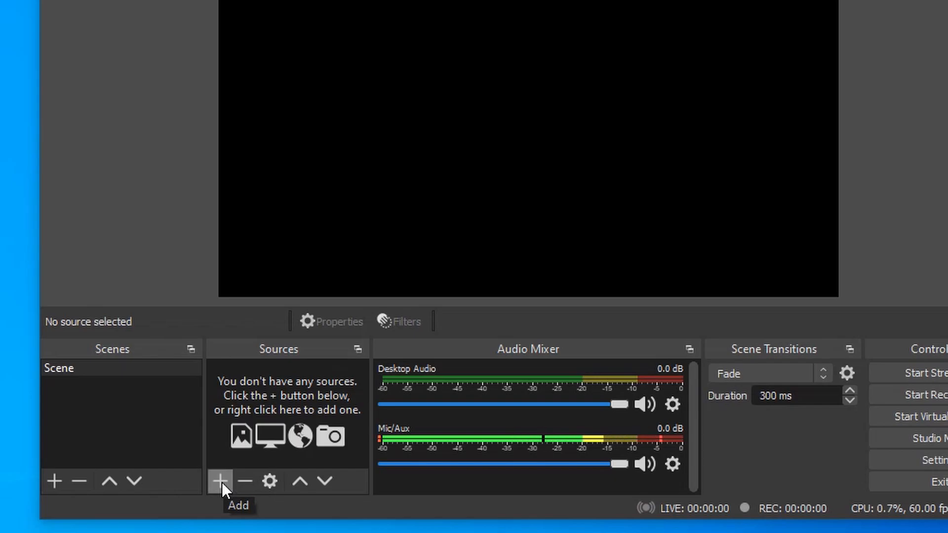
Step: Add a new Display Capture source for Display 1 (1920x1080) with the cursor captured to the OBS scene
{"action": "left_click", "coordinate": [220, 481]}
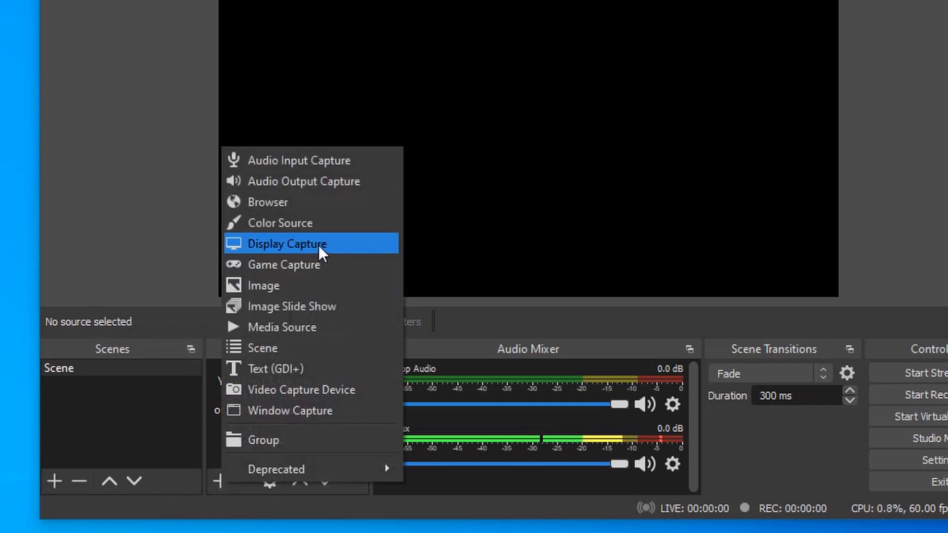
{"action": "left_click", "coordinate": [319, 244]}
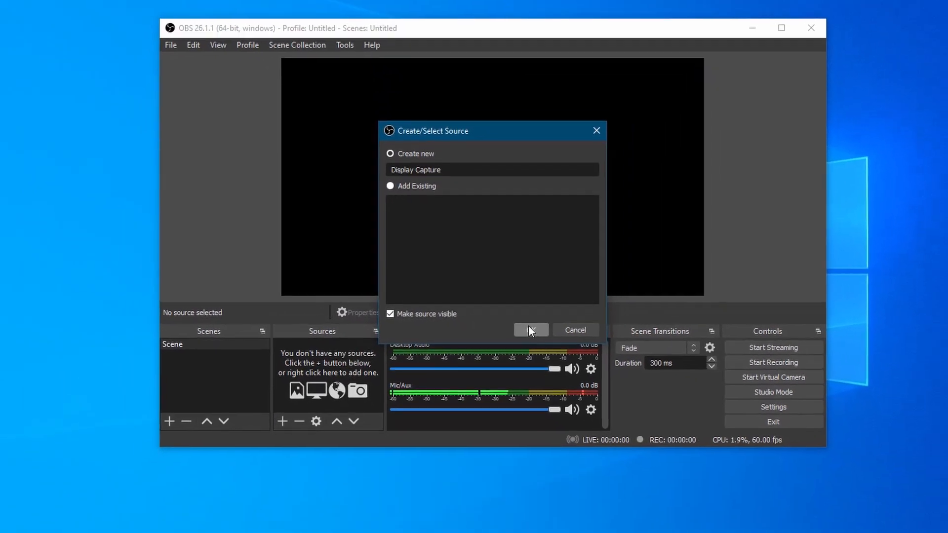
{"action": "left_click", "coordinate": [549, 335]}
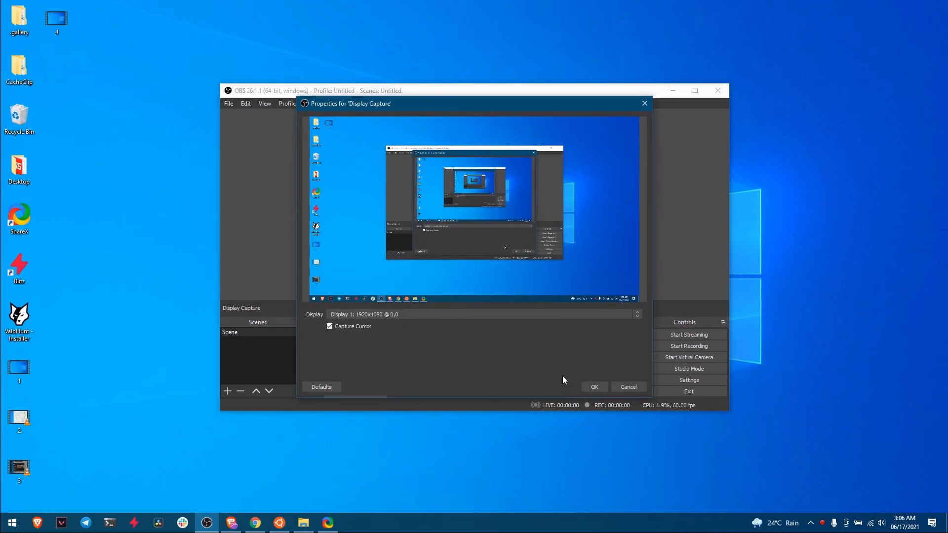
{"action": "left_click", "coordinate": [596, 386]}
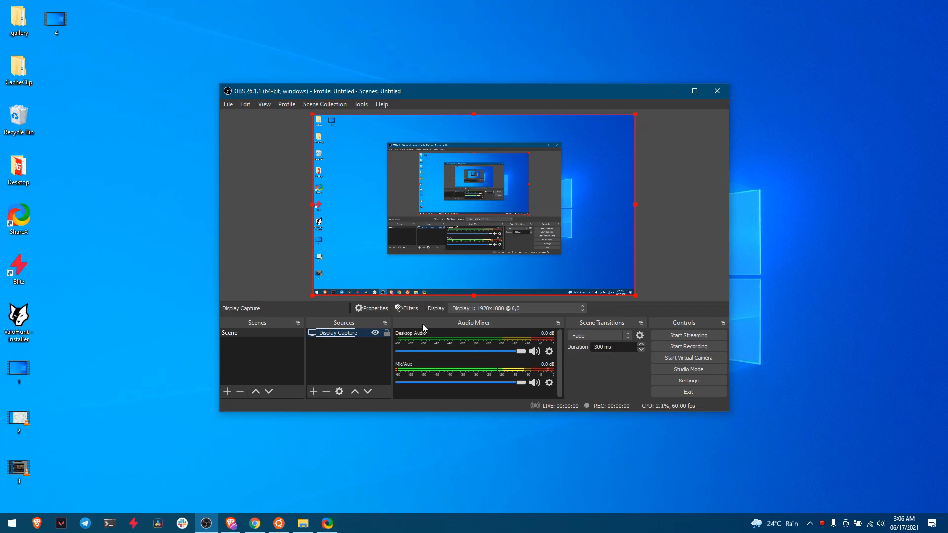
Step: Add a new Audio Input Capture source using the Default device
{"action": "left_click", "coordinate": [313, 391]}
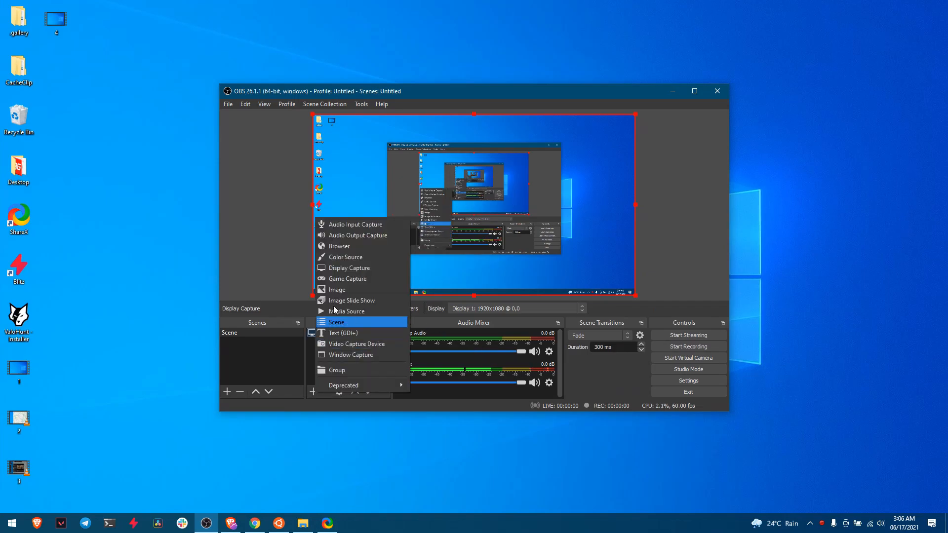
{"action": "left_click", "coordinate": [362, 225]}
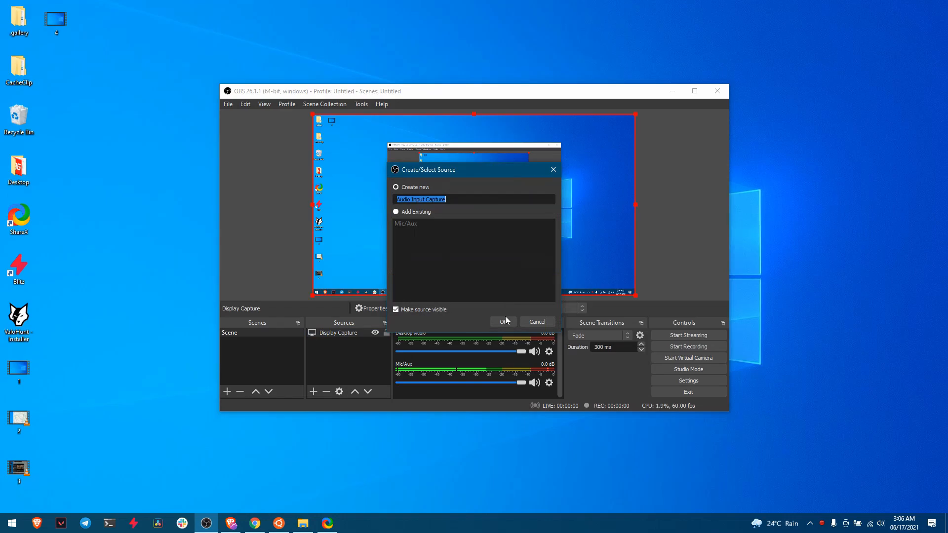
{"action": "left_click", "coordinate": [504, 321]}
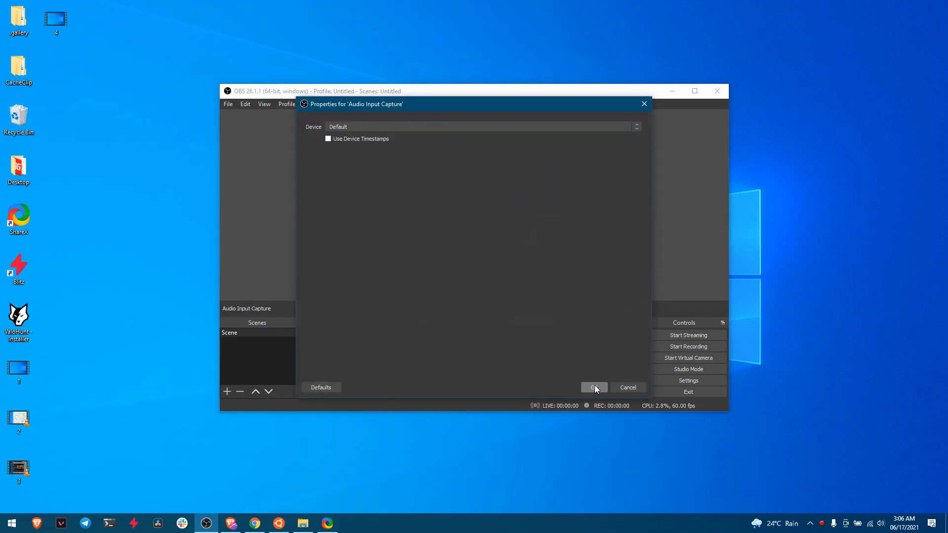
{"action": "left_click", "coordinate": [594, 387]}
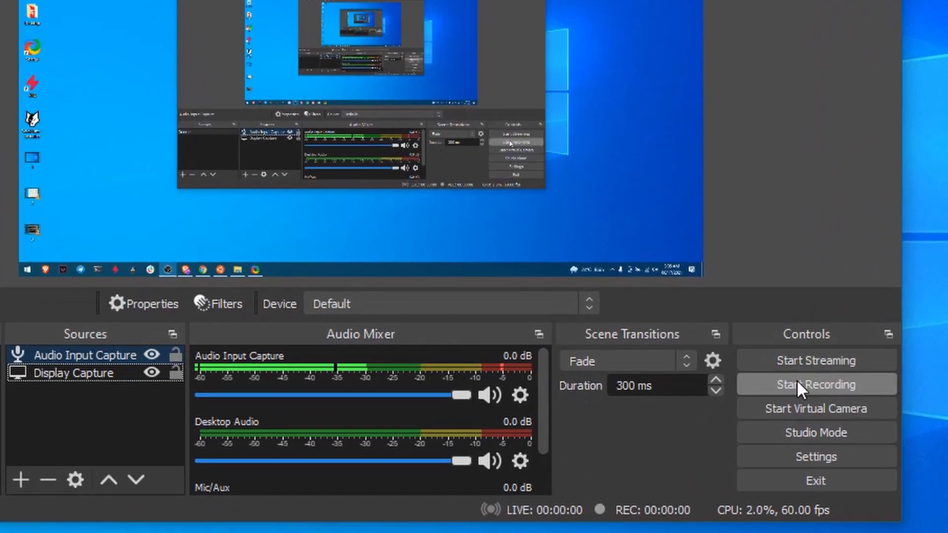
{"action": "left_click", "coordinate": [796, 381]}
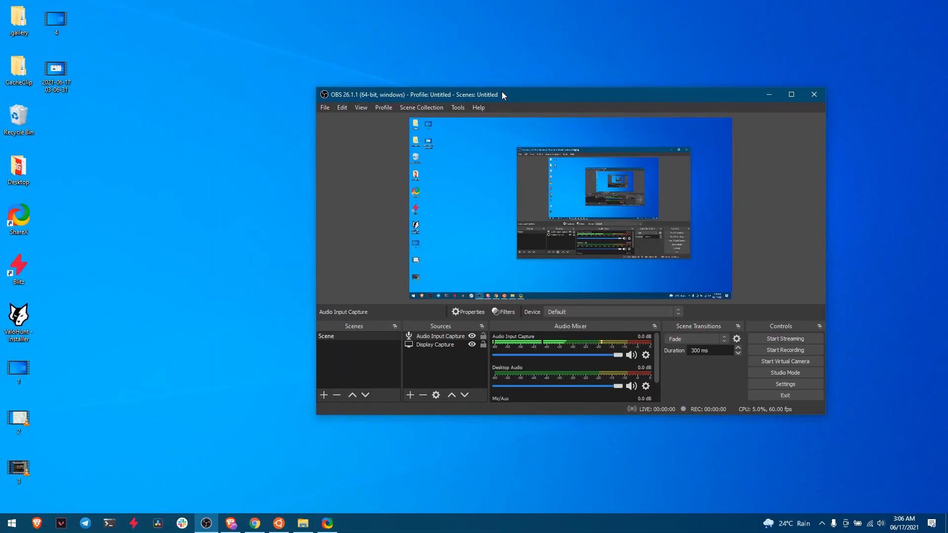
{"action": "left_click_drag", "start_coordinate": [501, 91], "coordinate": [542, 90]}
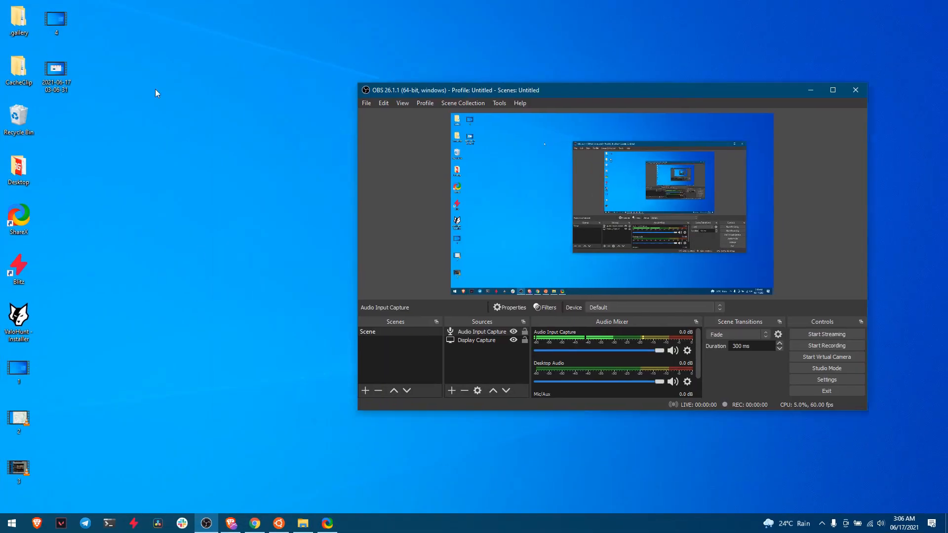
{"action": "left_click_drag", "start_coordinate": [57, 69], "coordinate": [78, 185]}
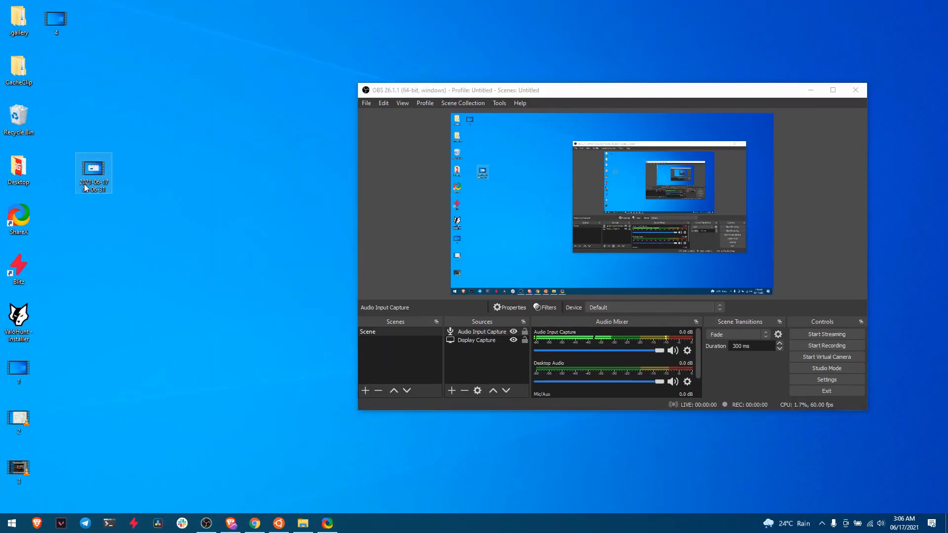
{"action": "left_click_drag", "start_coordinate": [131, 138], "coordinate": [73, 217]}
{"action": "left_click", "coordinate": [810, 90]}
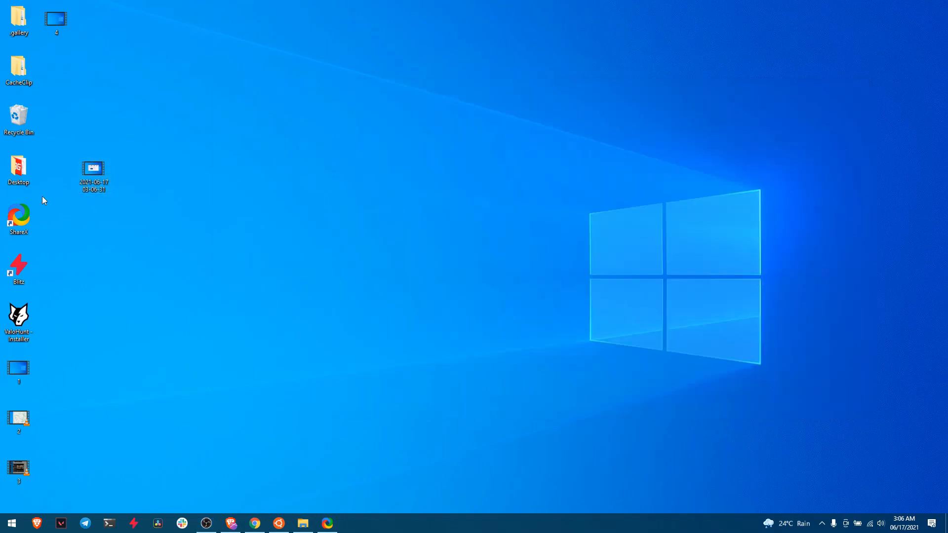
{"action": "double_click", "coordinate": [103, 174]}
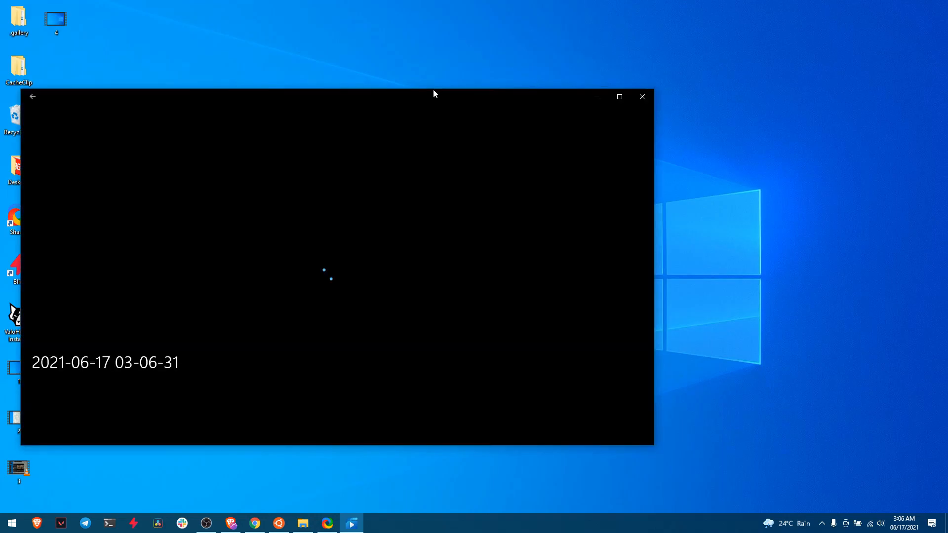
{"action": "left_click_drag", "start_coordinate": [433, 90], "coordinate": [514, 35]}
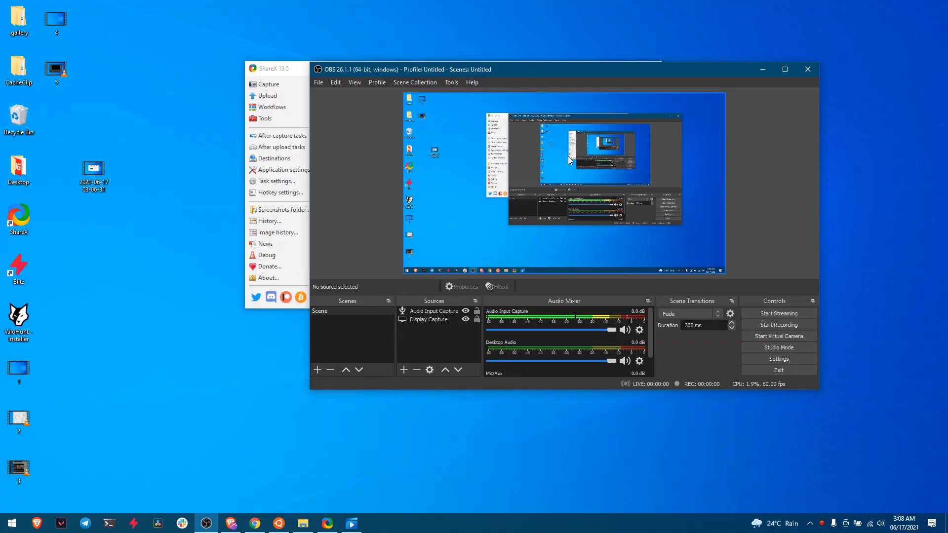
Step: Examine the output resolution and common FPS choices in the OBS video settings, and close the settings
{"action": "left_click", "coordinate": [778, 363]}
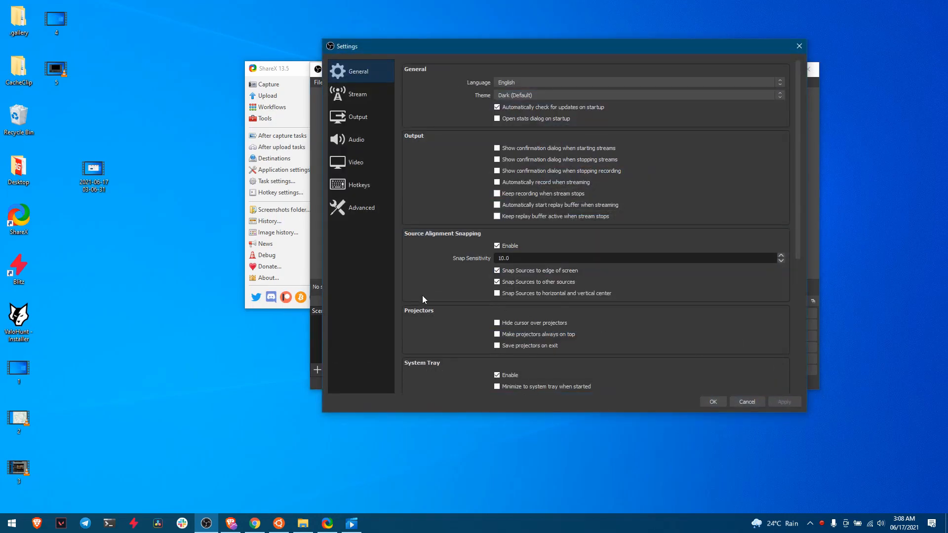
{"action": "left_click", "coordinate": [358, 161]}
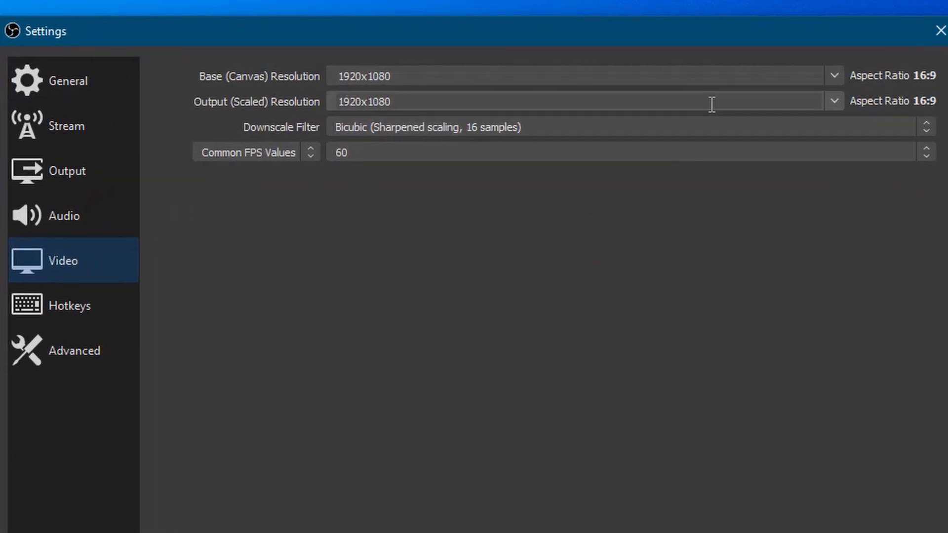
{"action": "left_click", "coordinate": [836, 101]}
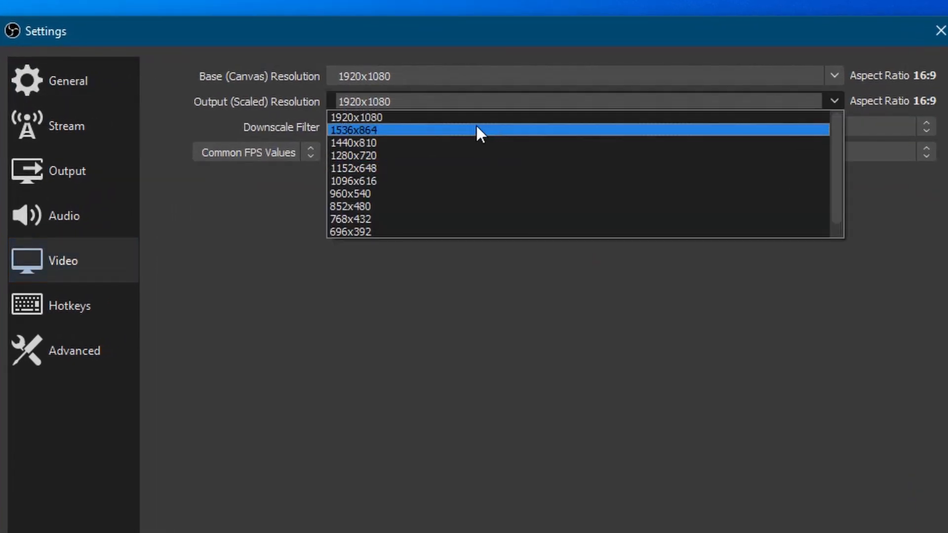
{"action": "left_click", "coordinate": [395, 289]}
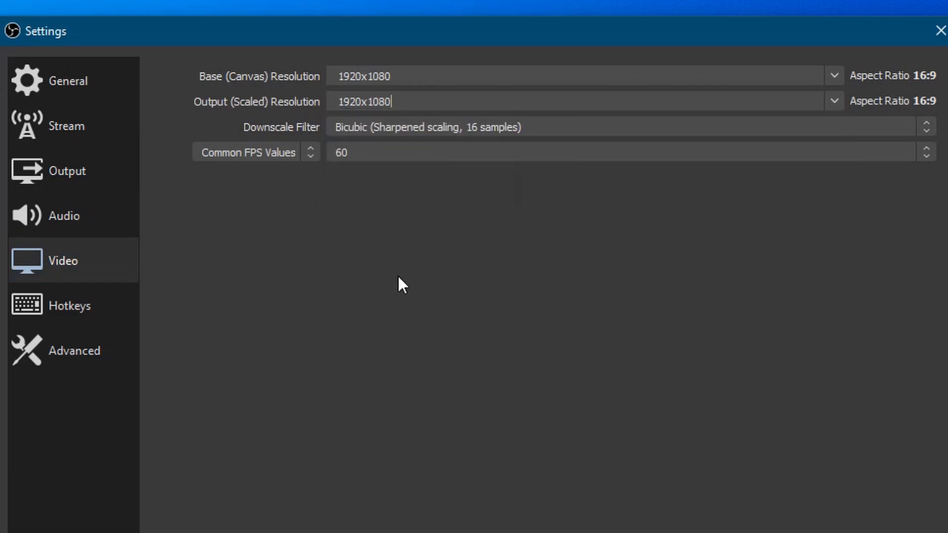
{"action": "left_click", "coordinate": [571, 157]}
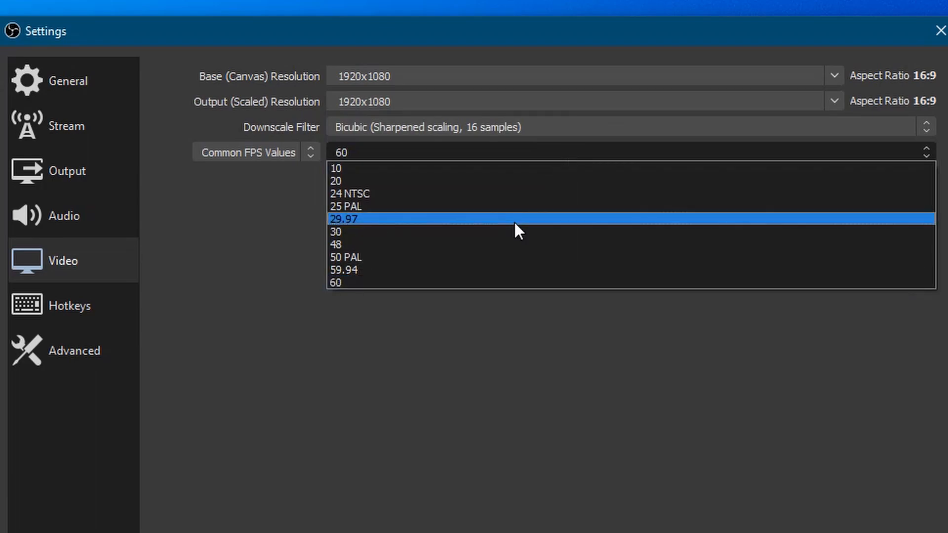
{"action": "left_click", "coordinate": [442, 320]}
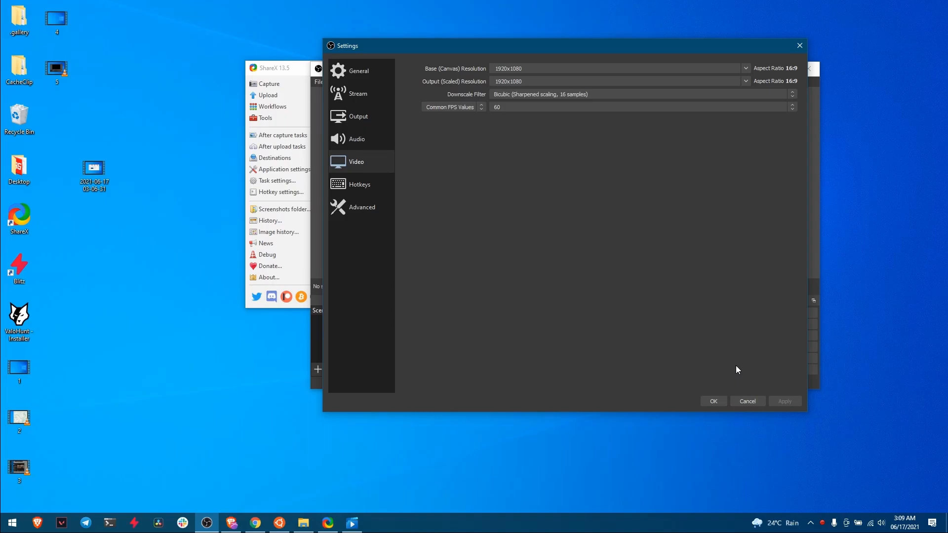
{"action": "left_click", "coordinate": [710, 400]}
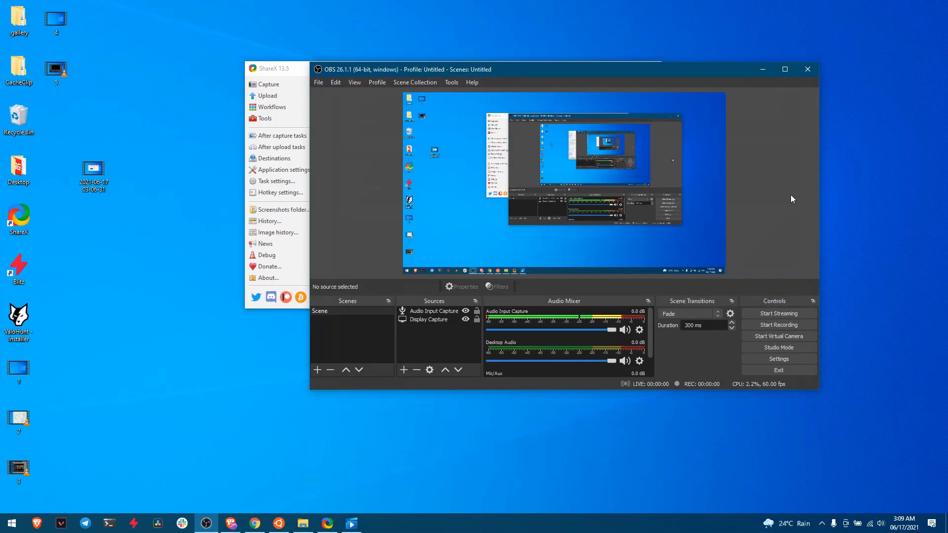